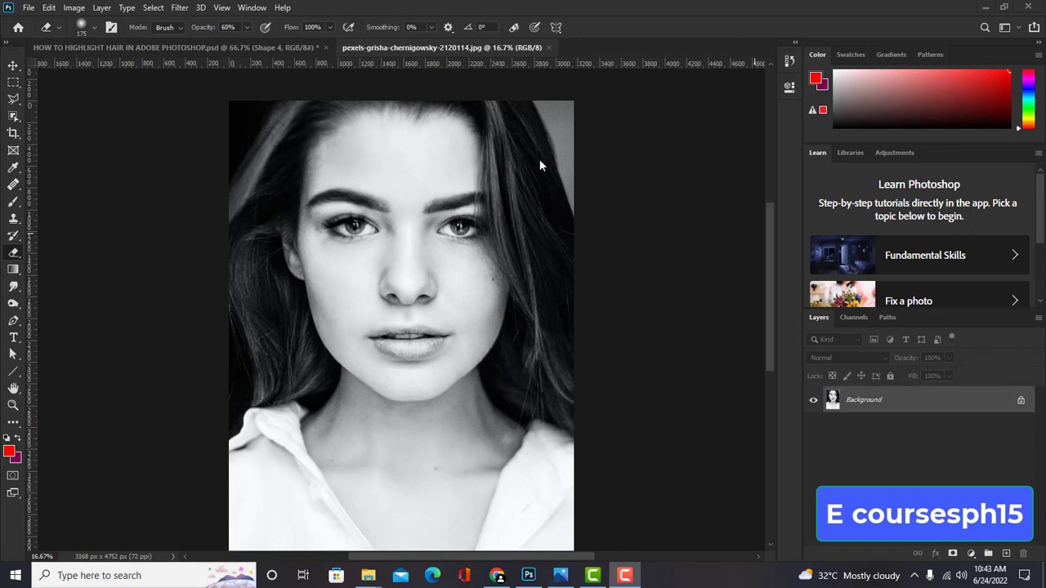
Step: Unlock the Background layer of the portrait and add a new empty layer above it
left_click(1021, 404)
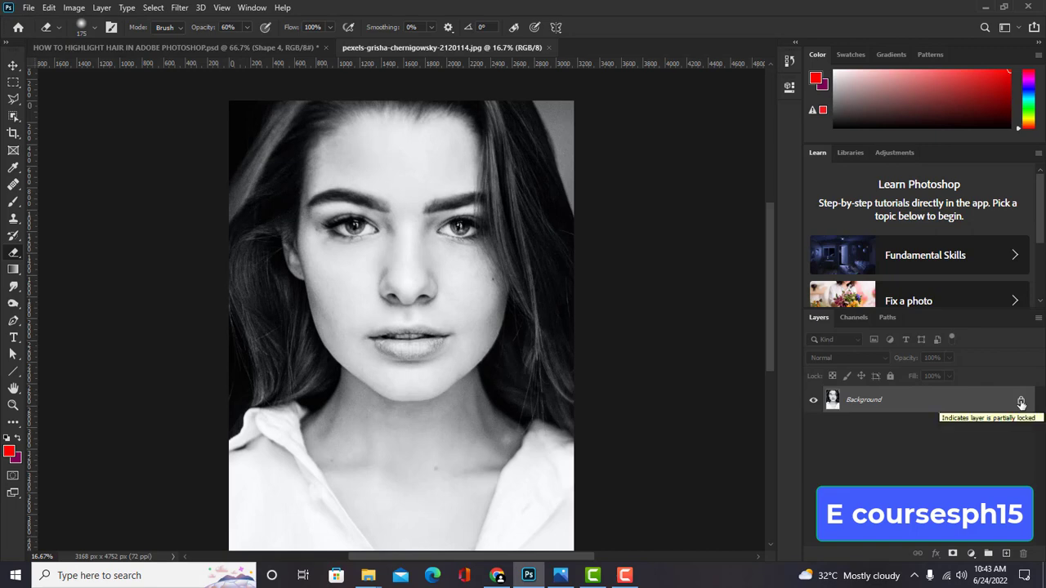
left_click(1021, 404)
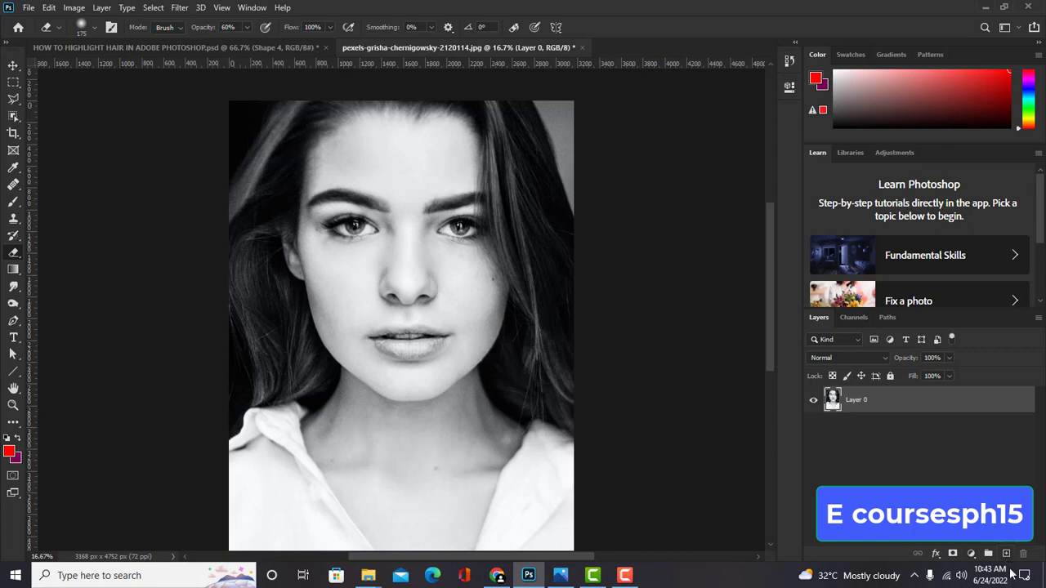
left_click(1006, 554)
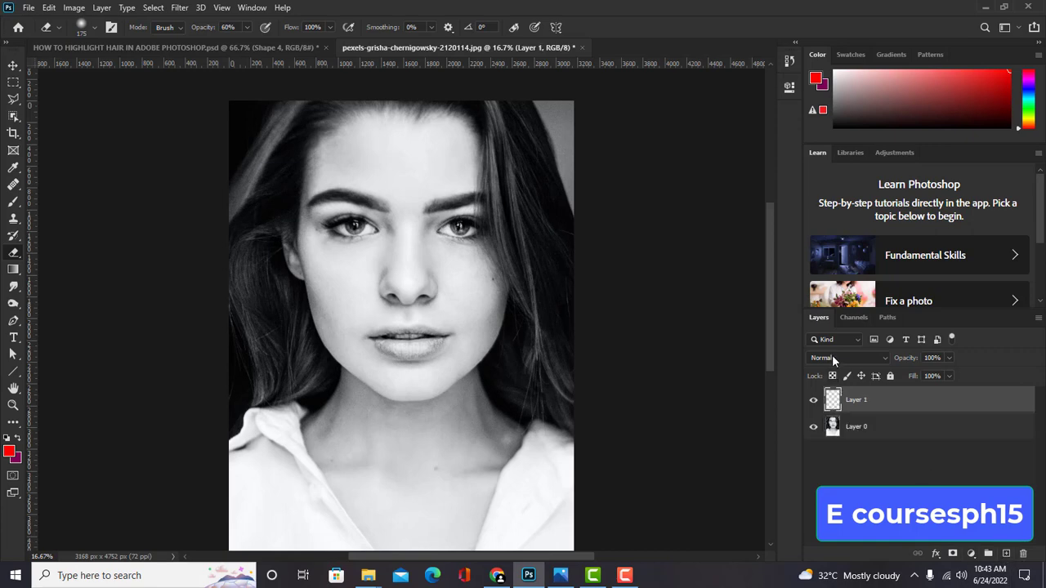
Step: Set the new layer's blend mode to Overlay and activate the Brush tool
left_click(885, 358)
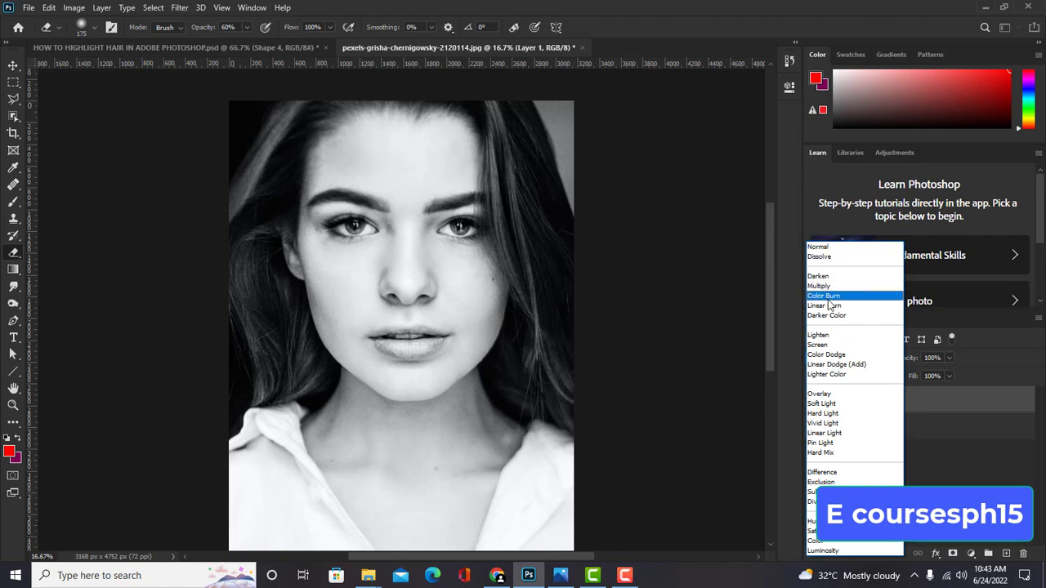
left_click(829, 395)
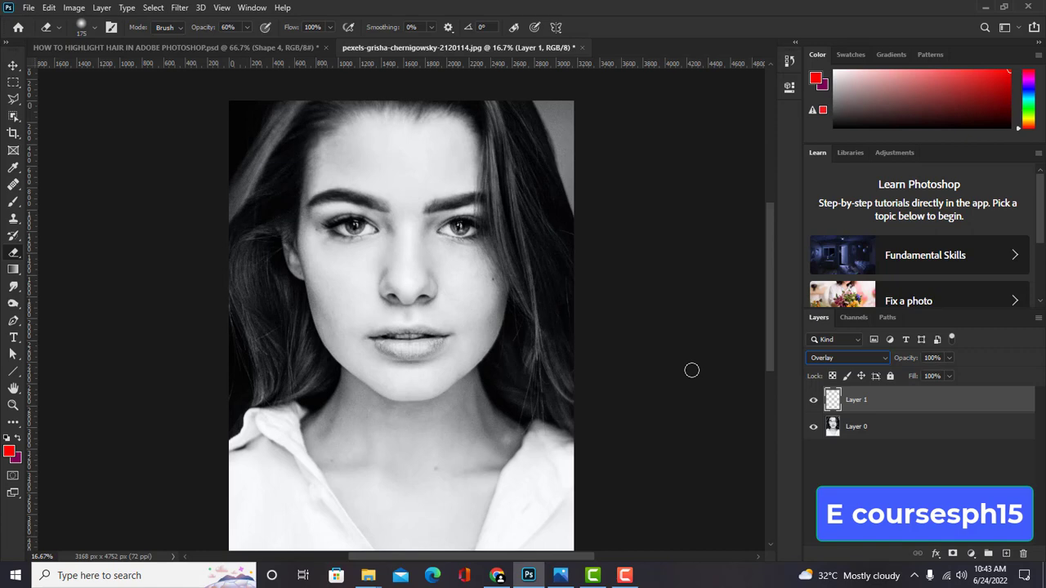
left_click(13, 202)
right_click(14, 202)
left_click(76, 203)
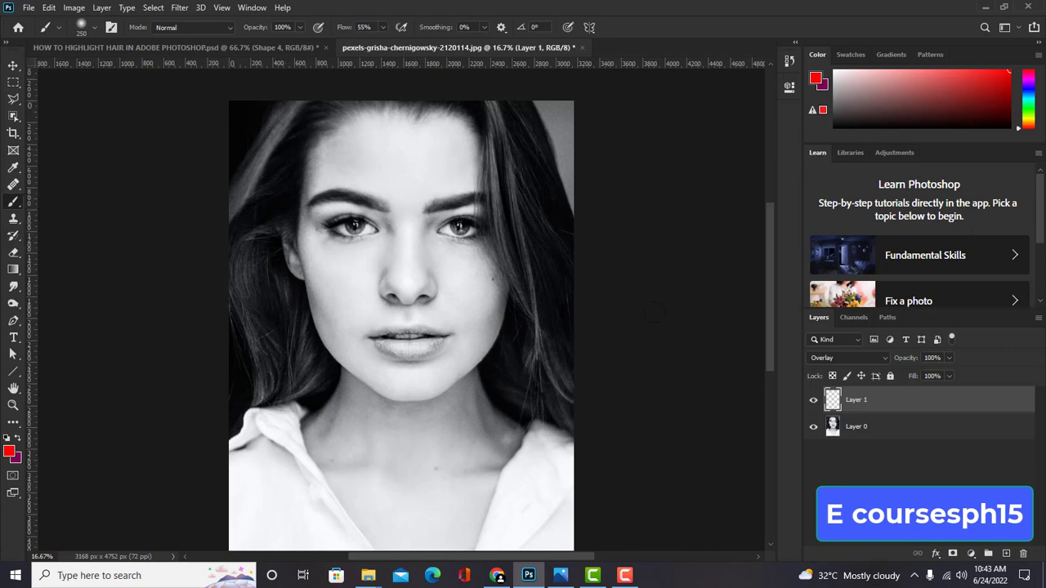
Step: Set the foreground color to the blue-violet 3c00ff
scroll(760, 300, "up", 2)
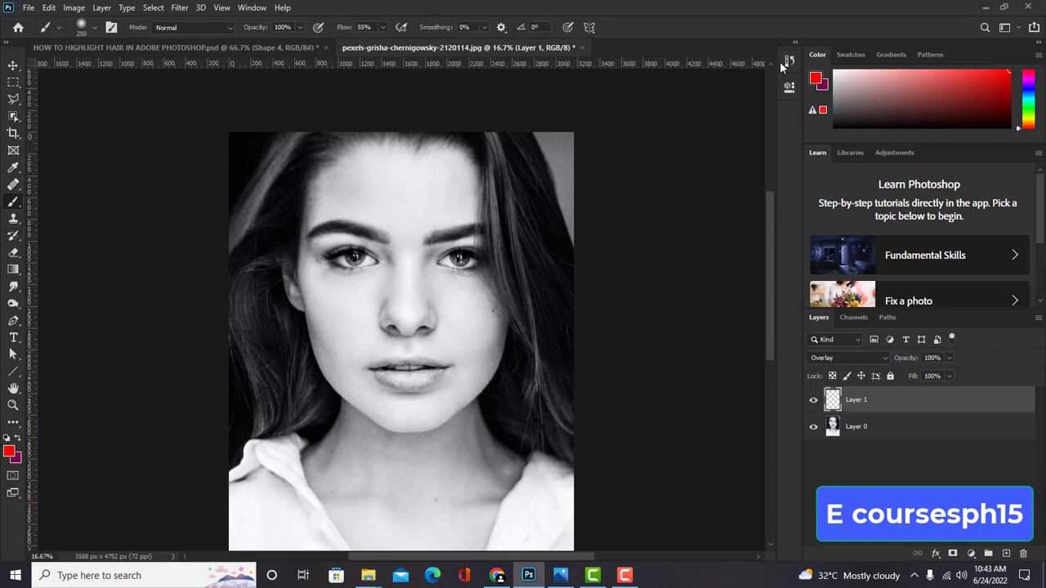
left_click(816, 79)
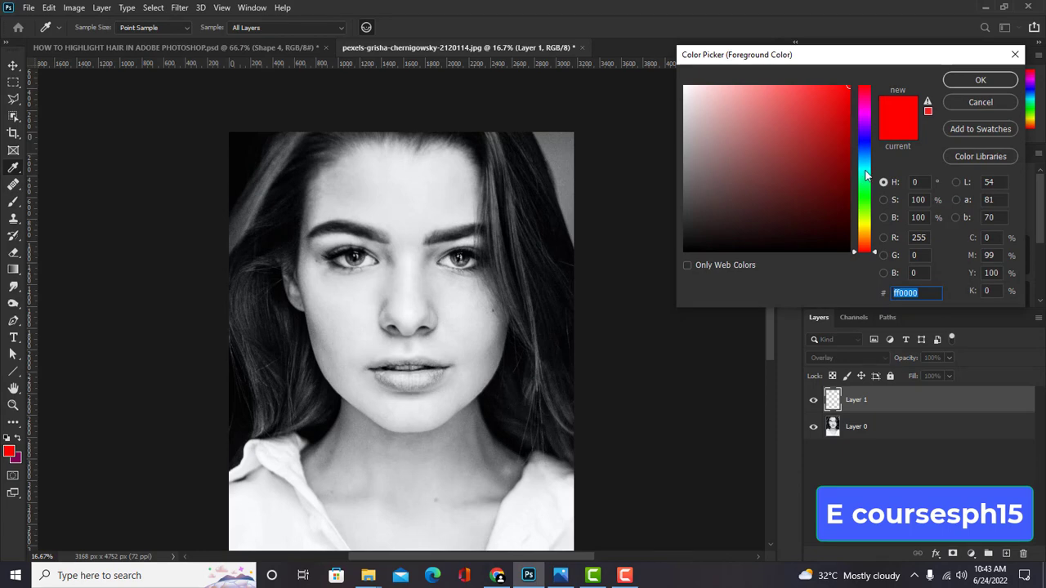
left_click_drag(866, 178, 869, 134)
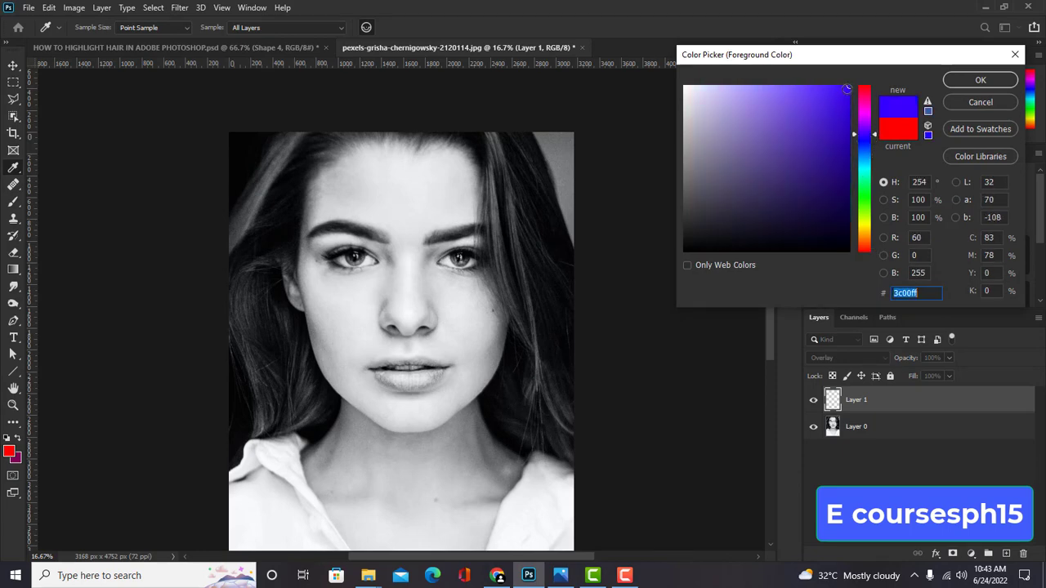
mouse_move(847, 88)
left_mouse_down()
mouse_move(841, 147)
mouse_move(851, 172)
mouse_move(856, 80)
left_mouse_up()
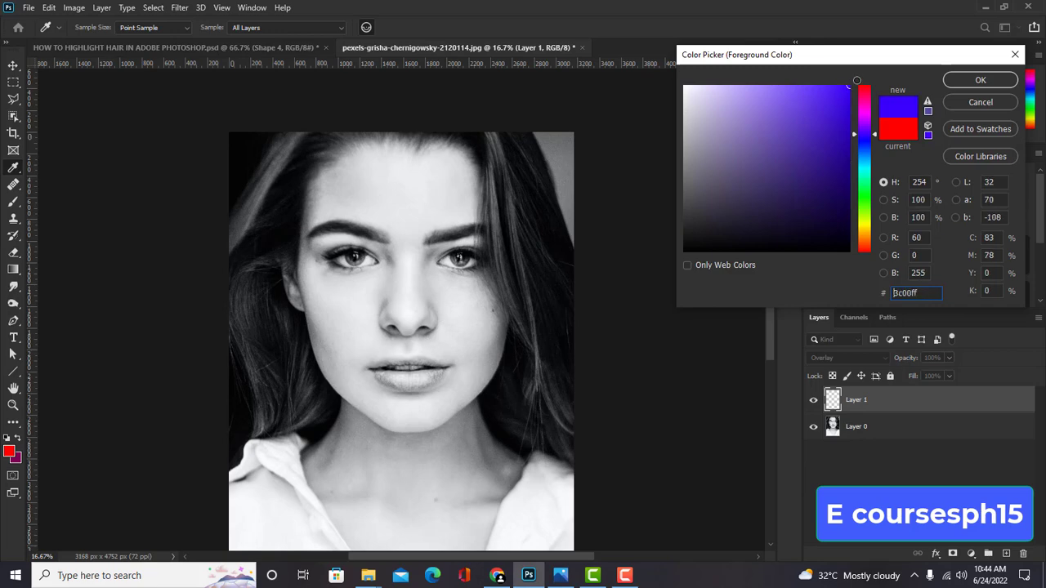
left_click(972, 80)
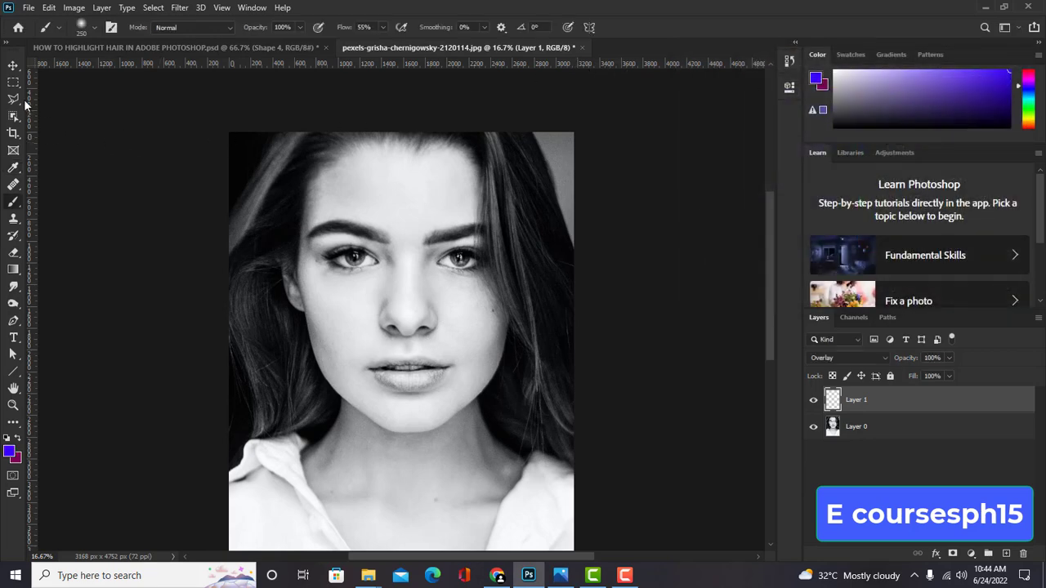
Step: Paint the hair on the left side of the portrait blue-violet with a 250 px soft round brush, including the bright upper strand
left_click(93, 30)
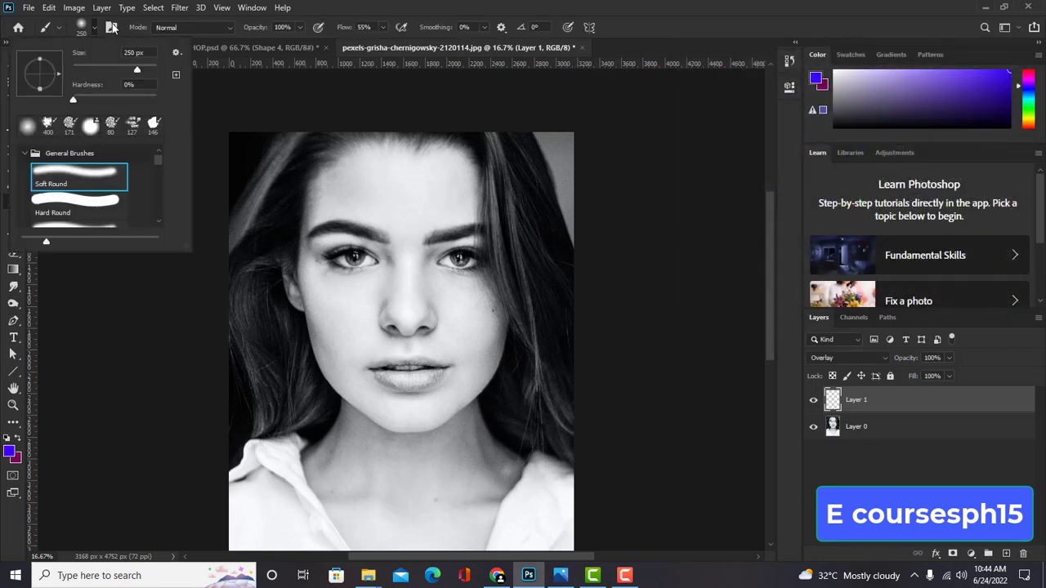
left_click(30, 133)
left_click(335, 4)
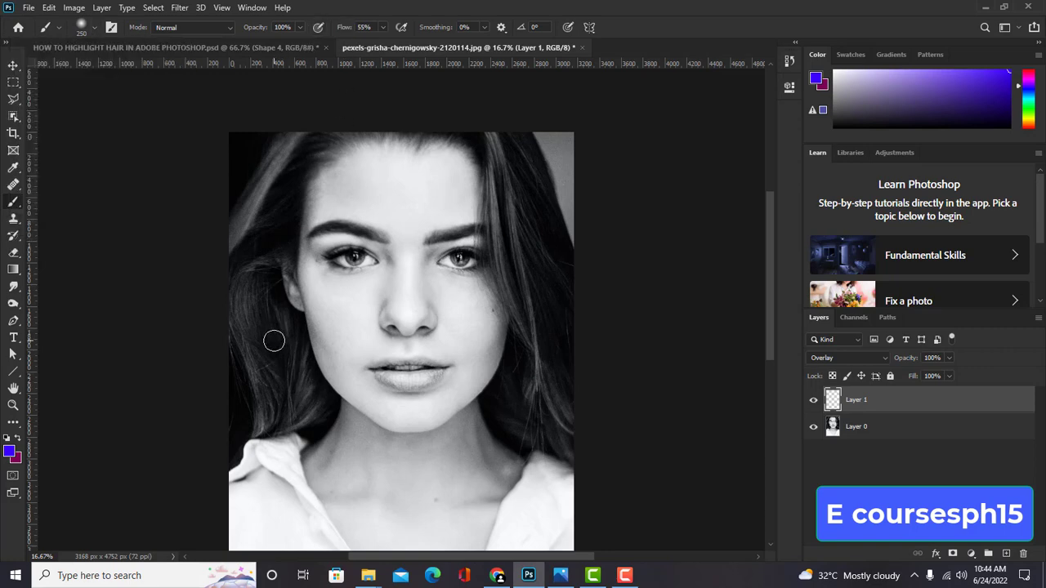
mouse_move(273, 378)
left_mouse_down()
mouse_move(253, 343)
mouse_move(260, 407)
mouse_move(246, 301)
mouse_move(243, 320)
mouse_move(254, 371)
mouse_move(263, 261)
mouse_move(244, 273)
mouse_move(235, 301)
mouse_move(253, 417)
mouse_move(280, 344)
mouse_move(254, 434)
mouse_move(293, 364)
mouse_move(293, 395)
mouse_move(265, 291)
mouse_move(297, 389)
mouse_move(298, 374)
mouse_move(283, 426)
mouse_move(304, 398)
mouse_move(291, 425)
mouse_move(317, 407)
mouse_move(284, 325)
mouse_move(233, 334)
mouse_move(264, 266)
mouse_move(255, 301)
left_mouse_up()
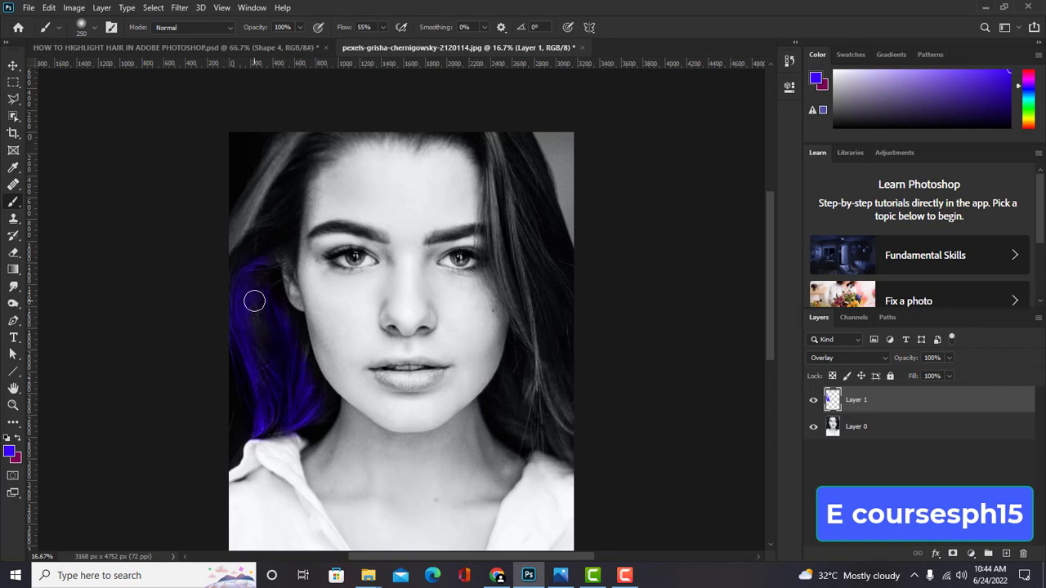
key("ctrl+plus")
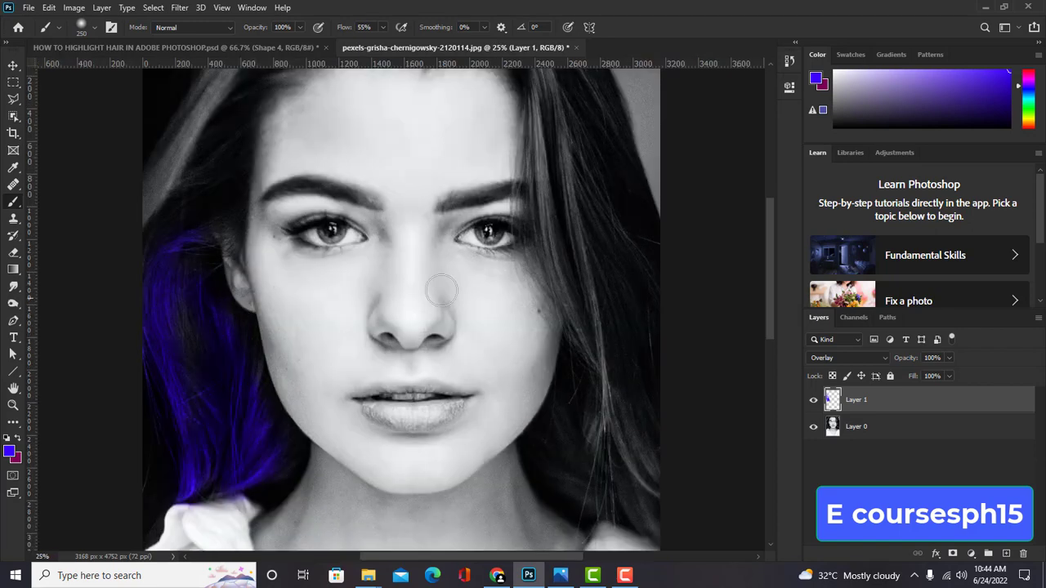
scroll(179, 323, "up", 3)
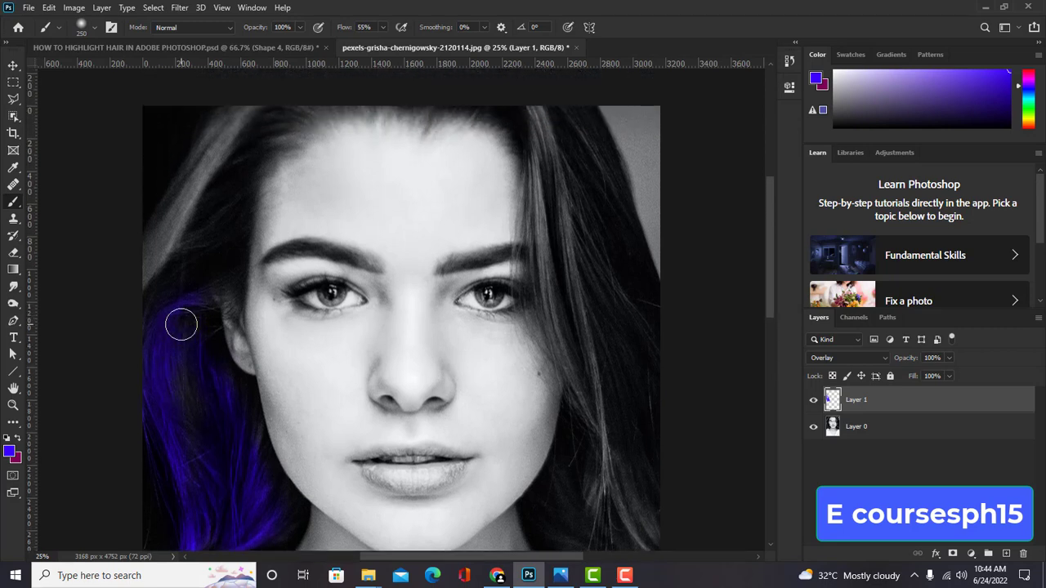
mouse_move(202, 208)
left_mouse_down()
mouse_move(145, 309)
mouse_move(214, 174)
mouse_move(169, 246)
mouse_move(210, 164)
mouse_move(165, 275)
mouse_move(245, 176)
mouse_move(197, 278)
left_mouse_up()
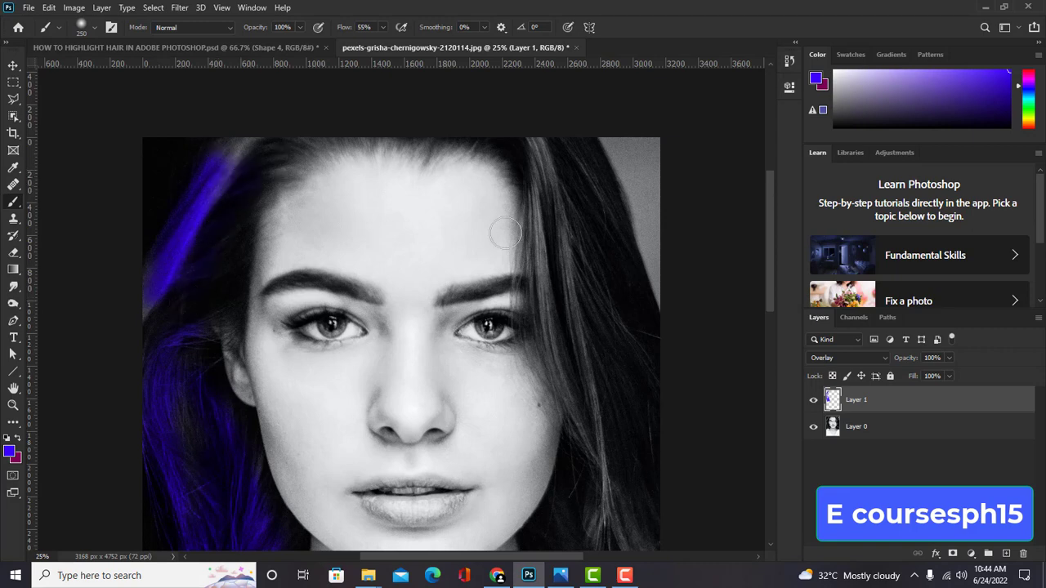
Step: Paint the hair on the right side of the portrait blue-violet, from the top of the head down to the shirt collar
scroll(623, 268, "up", 1)
mouse_move(539, 159)
left_mouse_down()
mouse_move(588, 397)
mouse_move(559, 258)
mouse_move(550, 353)
mouse_move(595, 463)
mouse_move(604, 435)
mouse_move(584, 262)
mouse_move(630, 370)
mouse_move(594, 283)
mouse_move(578, 184)
mouse_move(595, 217)
mouse_move(612, 319)
mouse_move(557, 169)
mouse_move(618, 342)
mouse_move(603, 316)
mouse_move(616, 433)
mouse_move(626, 364)
mouse_move(629, 457)
mouse_move(572, 251)
mouse_move(542, 197)
mouse_move(529, 309)
mouse_move(575, 435)
left_mouse_up()
mouse_move(554, 190)
left_mouse_down()
mouse_move(575, 308)
mouse_move(564, 306)
mouse_move(575, 398)
mouse_move(587, 391)
mouse_move(610, 479)
mouse_move(566, 302)
mouse_move(605, 452)
mouse_move(612, 535)
left_mouse_up()
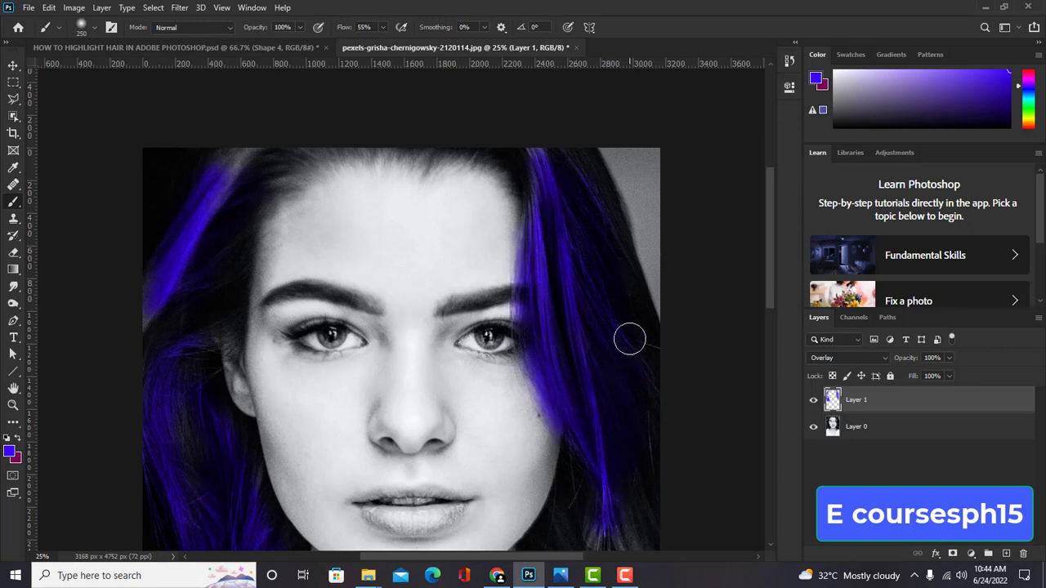
left_click_drag(766, 252, 773, 306)
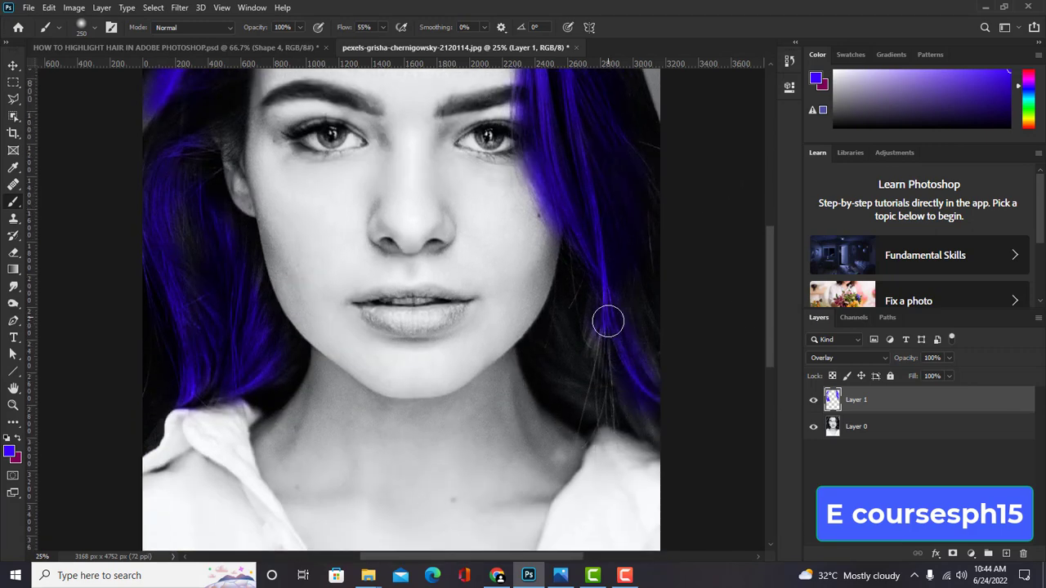
mouse_move(609, 320)
left_mouse_down()
mouse_move(600, 426)
mouse_move(599, 326)
mouse_move(594, 369)
mouse_move(609, 295)
mouse_move(604, 353)
mouse_move(626, 295)
mouse_move(642, 422)
left_mouse_up()
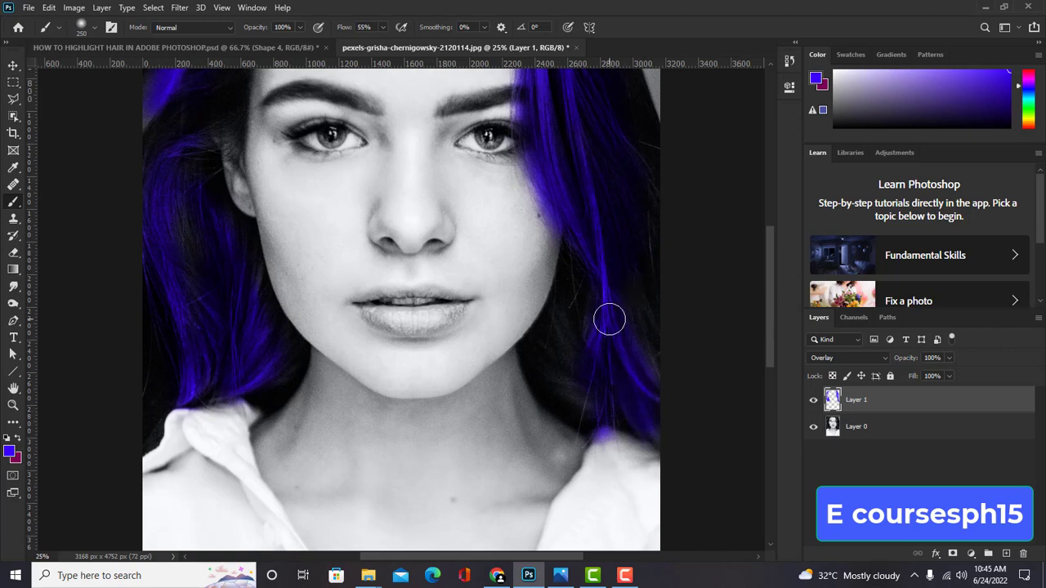
Step: Paint over the remaining grey tip of the upper hair strand on the left side of the portrait
scroll(612, 315, "up", 2)
scroll(621, 271, "up", 8)
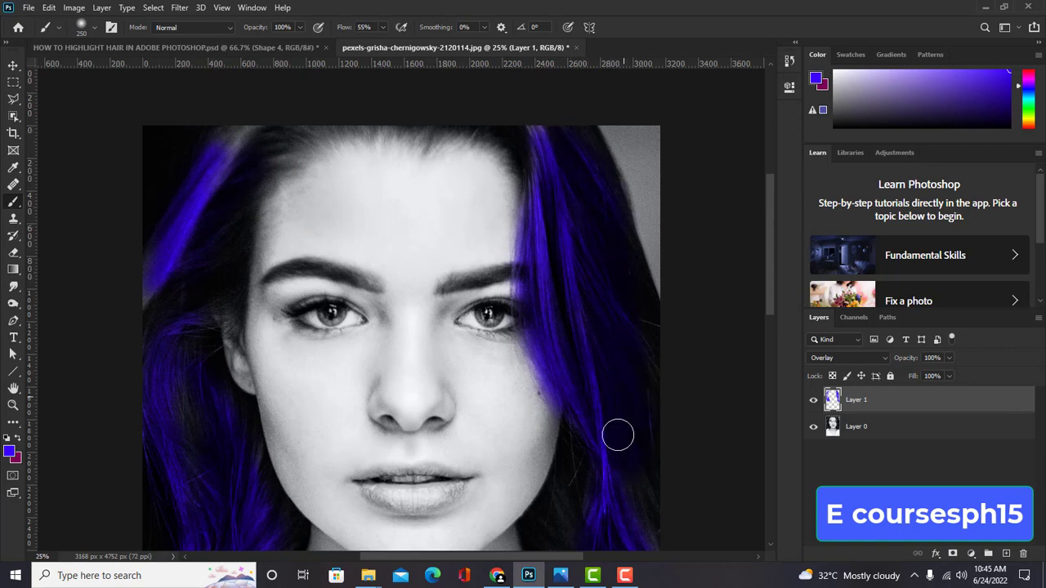
mouse_move(263, 145)
left_mouse_down()
mouse_move(213, 147)
mouse_move(242, 137)
mouse_move(203, 179)
mouse_move(231, 146)
left_mouse_up()
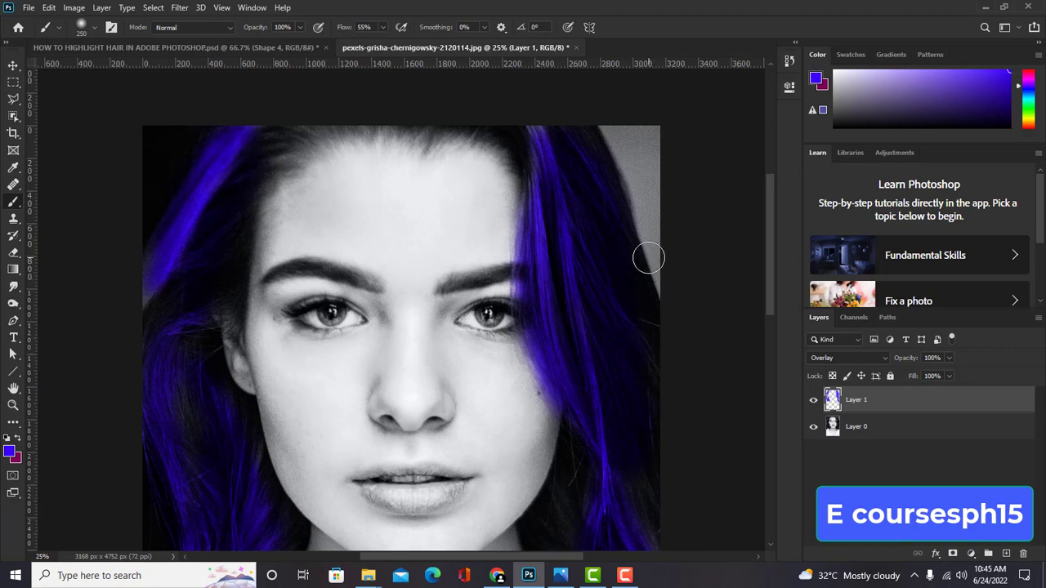
Step: Erase the blue spill on the shirt collar beneath the right-hand hair using the Eraser tool at 60% opacity
scroll(646, 257, "down", 3)
scroll(636, 259, "down", 1)
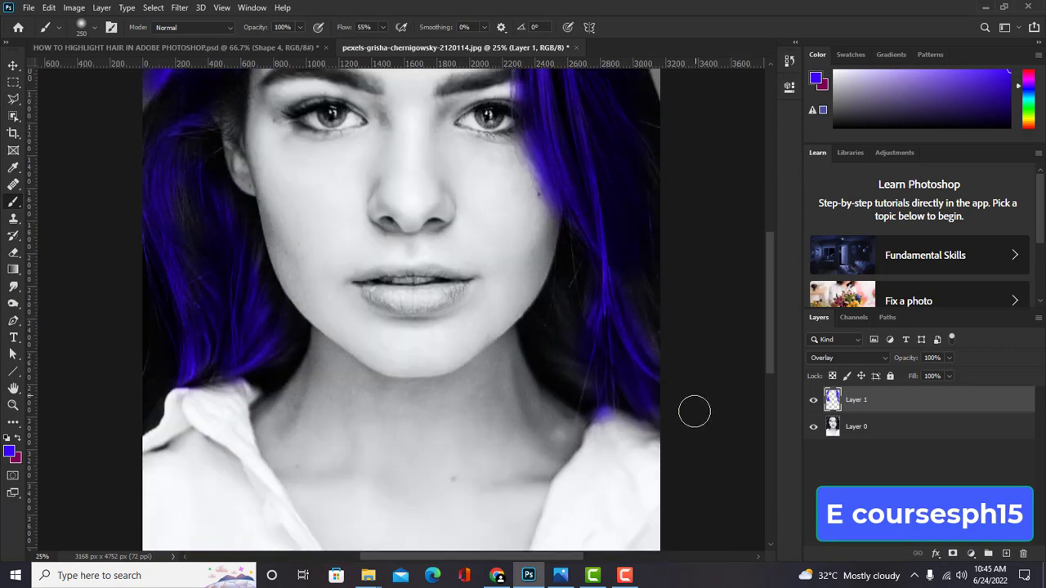
left_click_drag(13, 253, 49, 247)
mouse_move(596, 437)
left_mouse_down()
mouse_move(606, 403)
mouse_move(598, 431)
mouse_move(629, 433)
mouse_move(605, 416)
mouse_move(646, 440)
mouse_move(595, 424)
mouse_move(616, 422)
mouse_move(612, 394)
mouse_move(593, 451)
mouse_move(605, 426)
left_mouse_up()
right_click(14, 254)
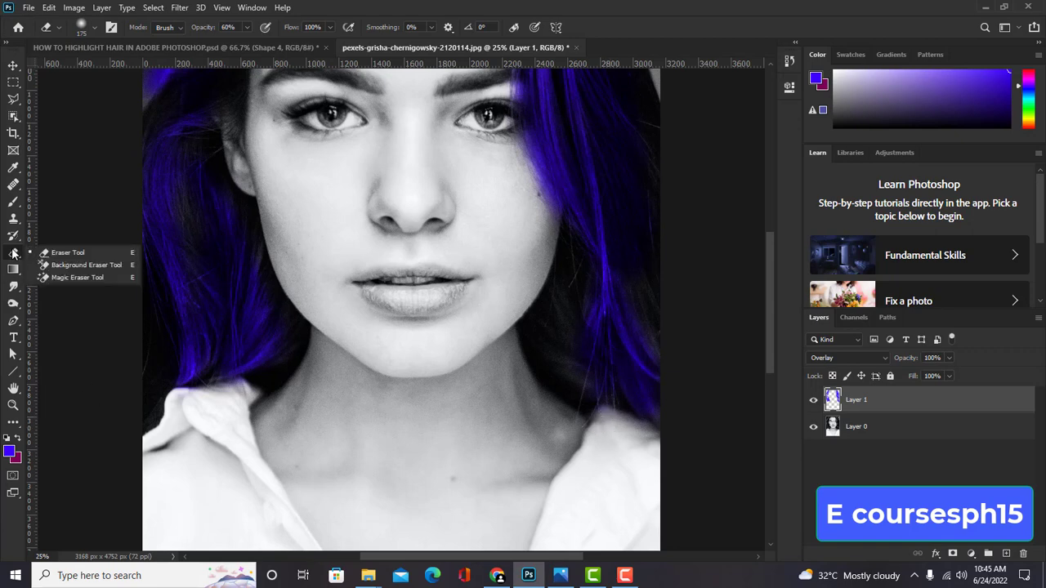
left_click(73, 256)
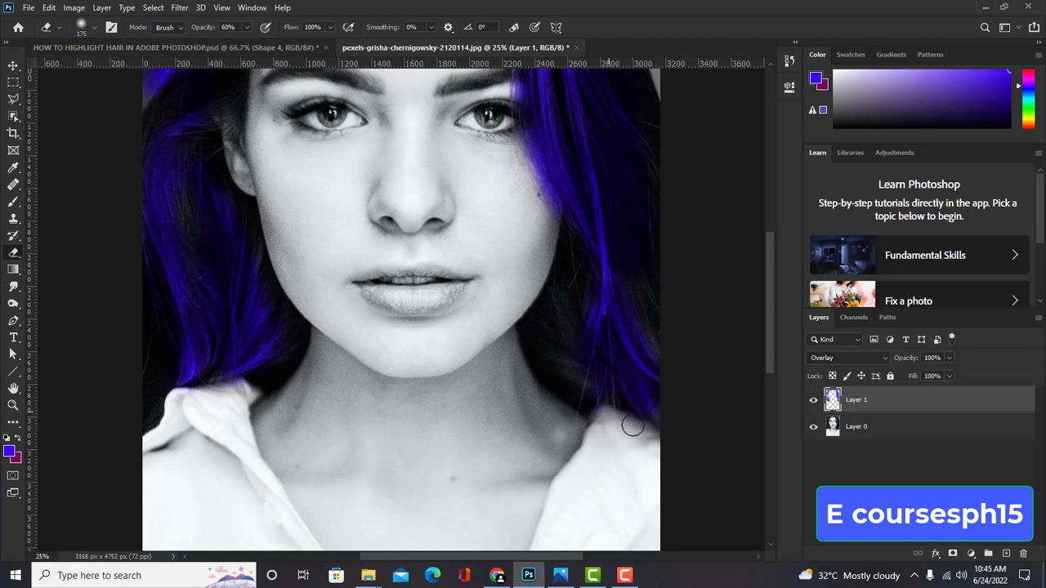
Step: Check the colored hair from top to bottom and fit the whole portrait in view
scroll(595, 474, "up", 5)
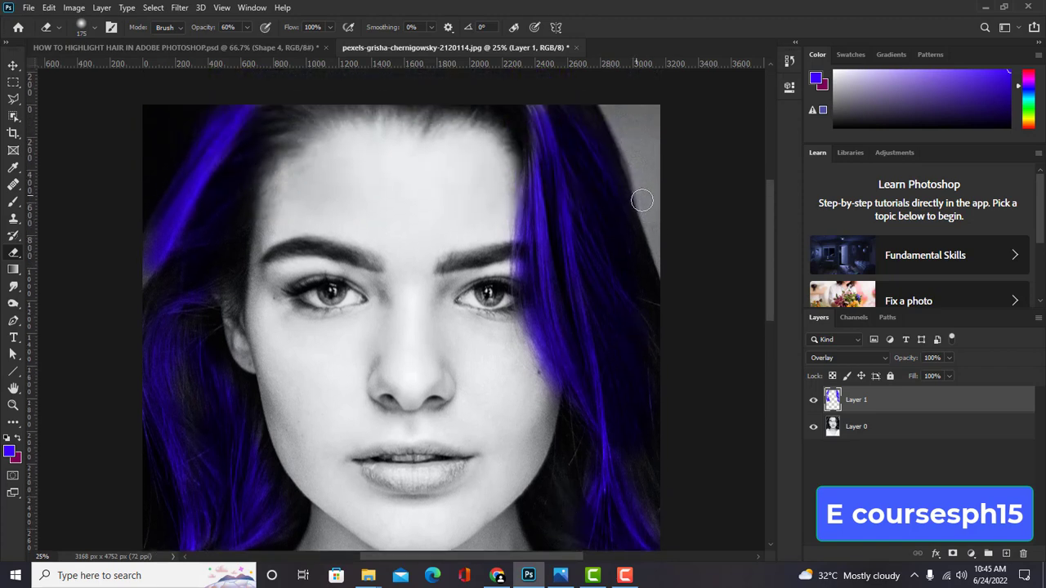
scroll(630, 237, "up", 1)
scroll(638, 214, "up", 2)
scroll(645, 193, "down", 4)
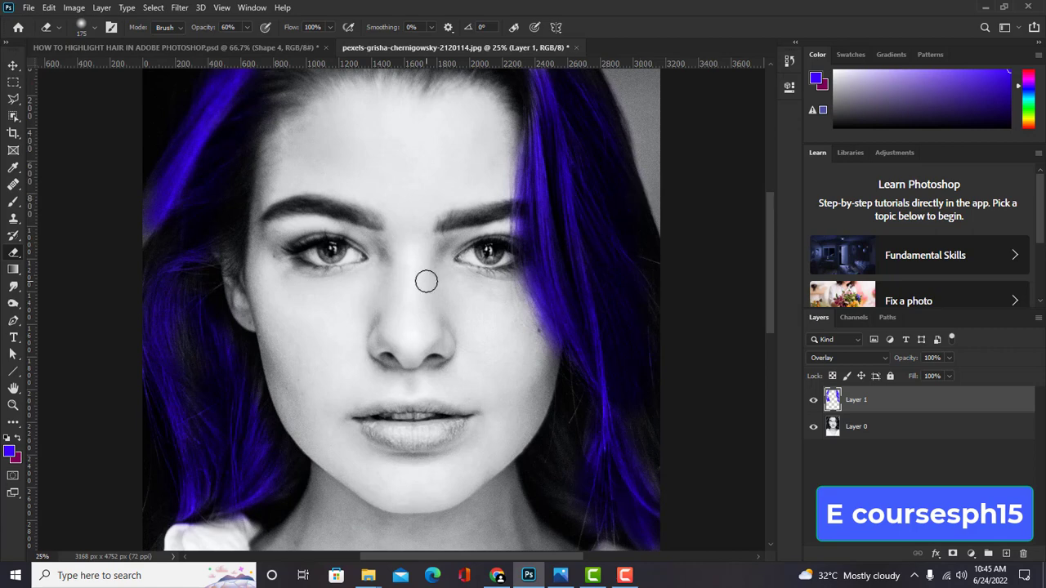
key("ctrl+0")
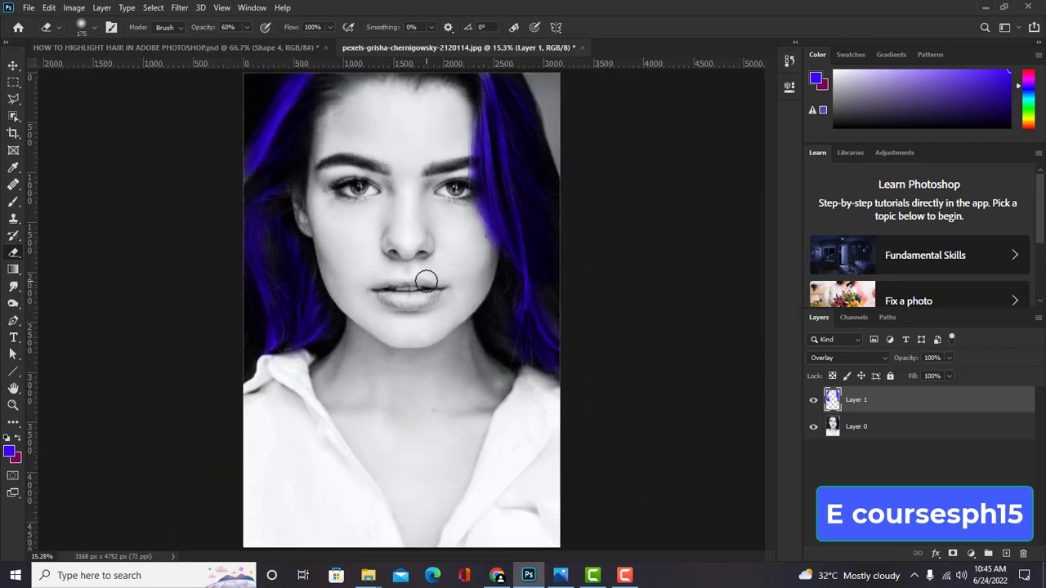